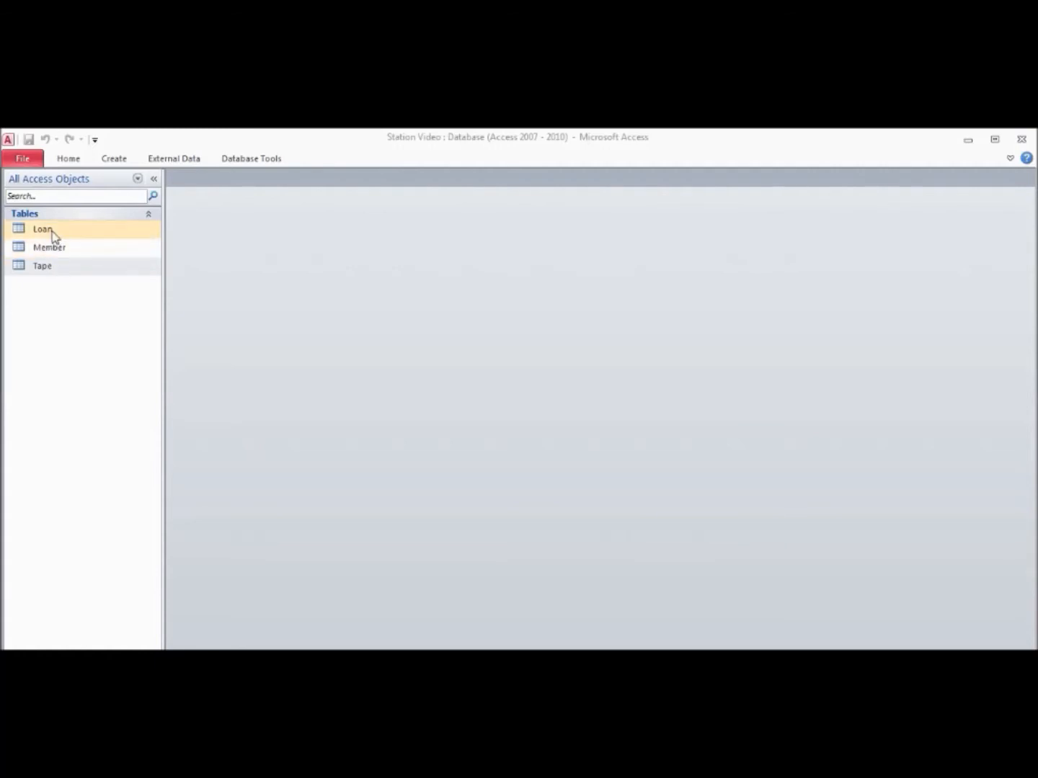
Open the Loan, Member and Tape tables in Design View
right_click(54, 236)
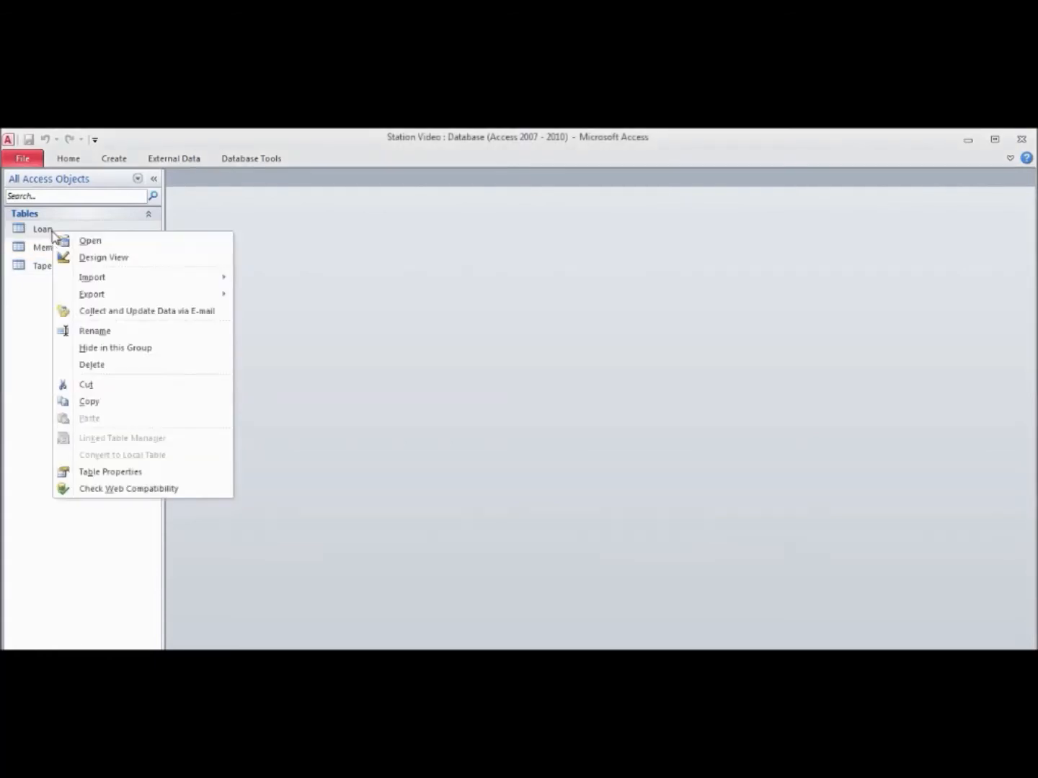
left_click(87, 255)
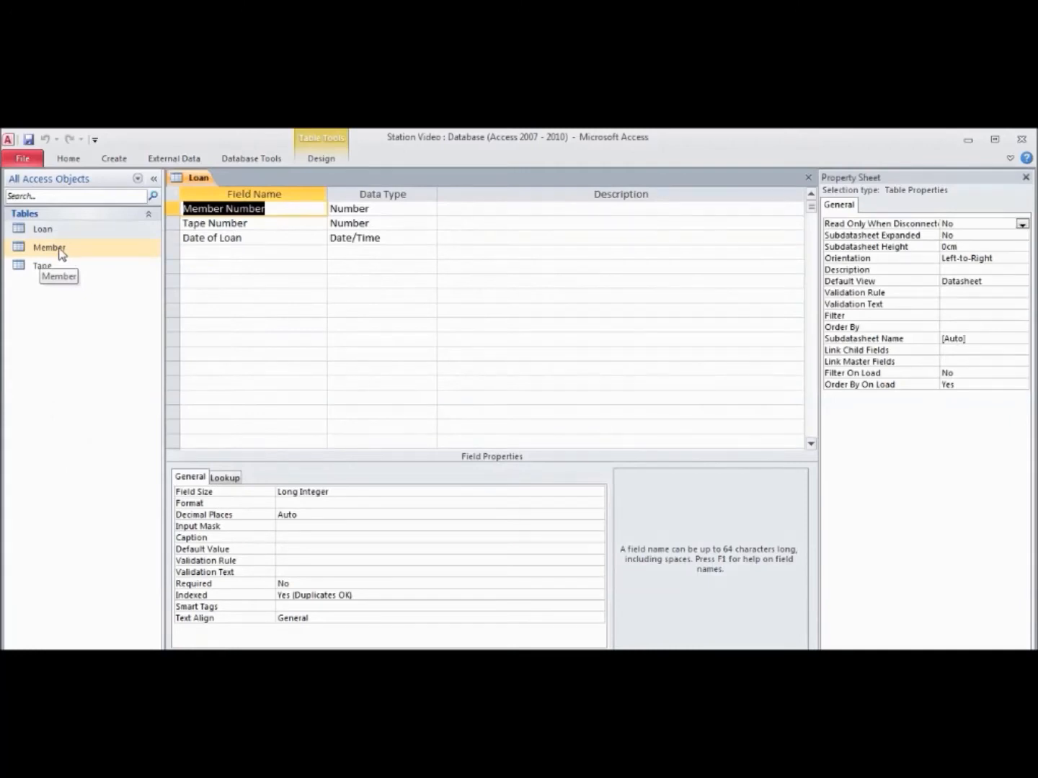
right_click(60, 248)
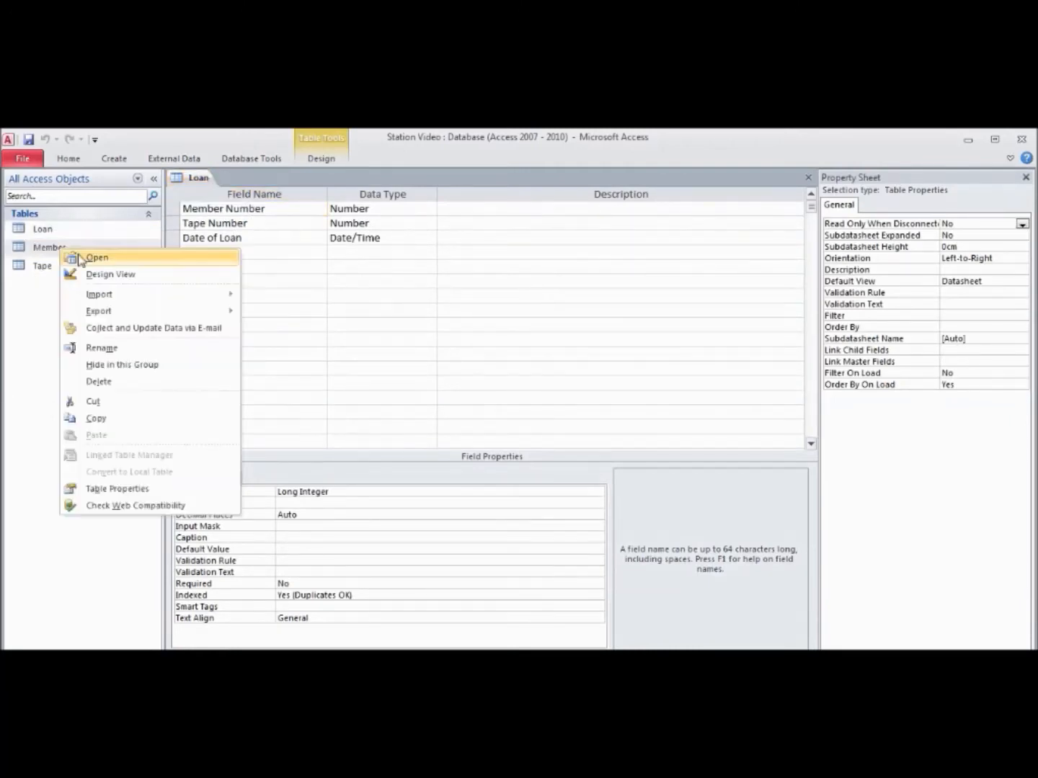
left_click(102, 274)
right_click(62, 268)
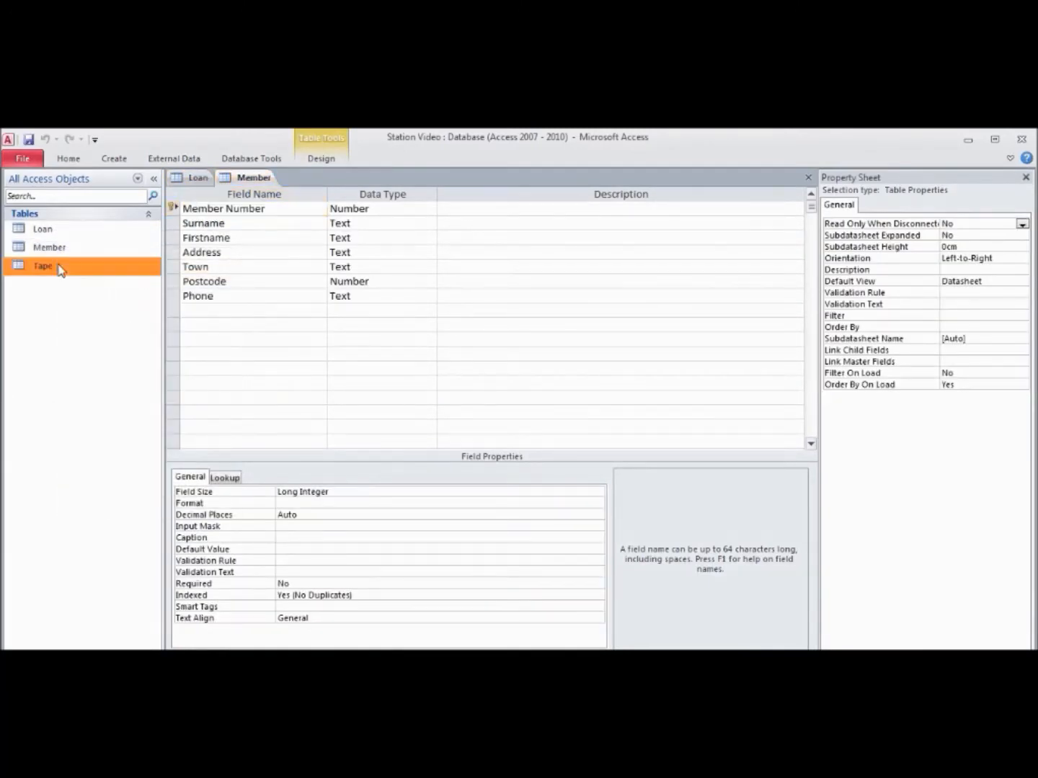
left_click(97, 290)
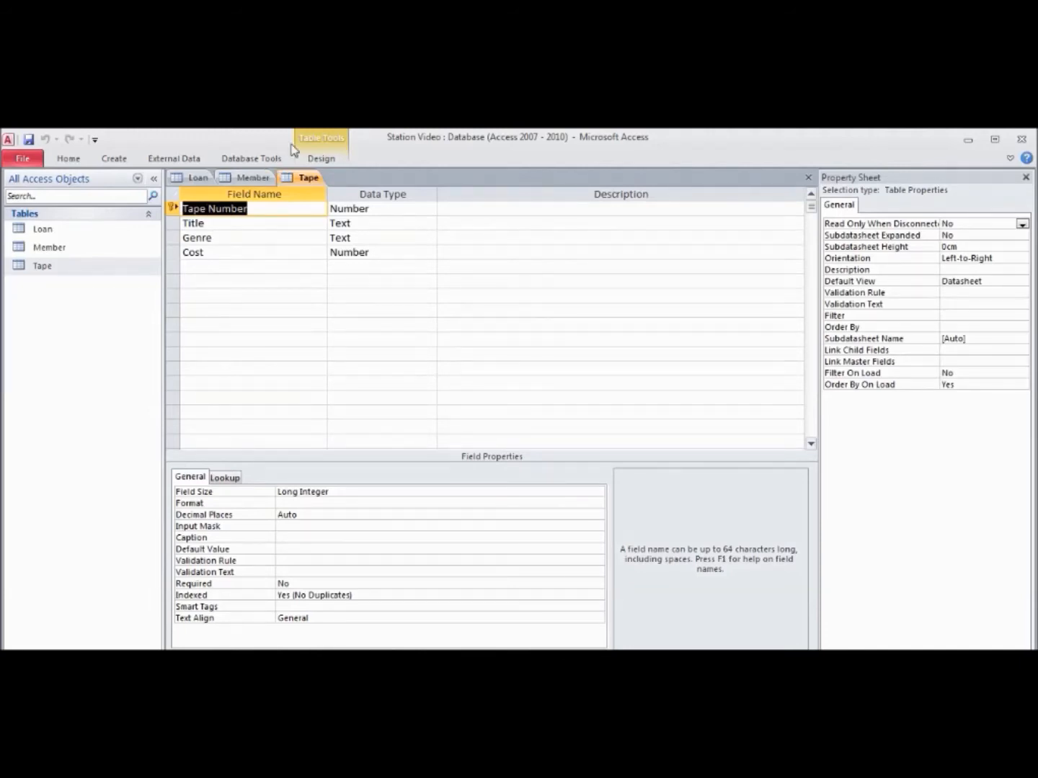
Set the input mask of the Member Number field in the Member table to 000000
left_click(243, 173)
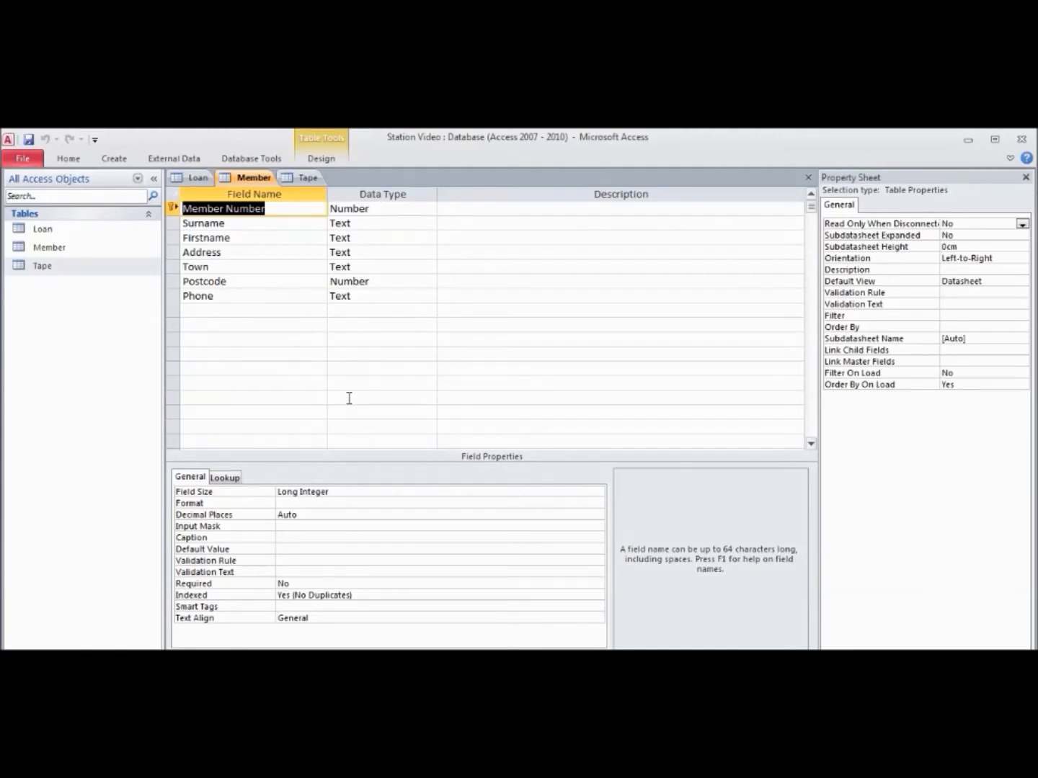
left_click(304, 527)
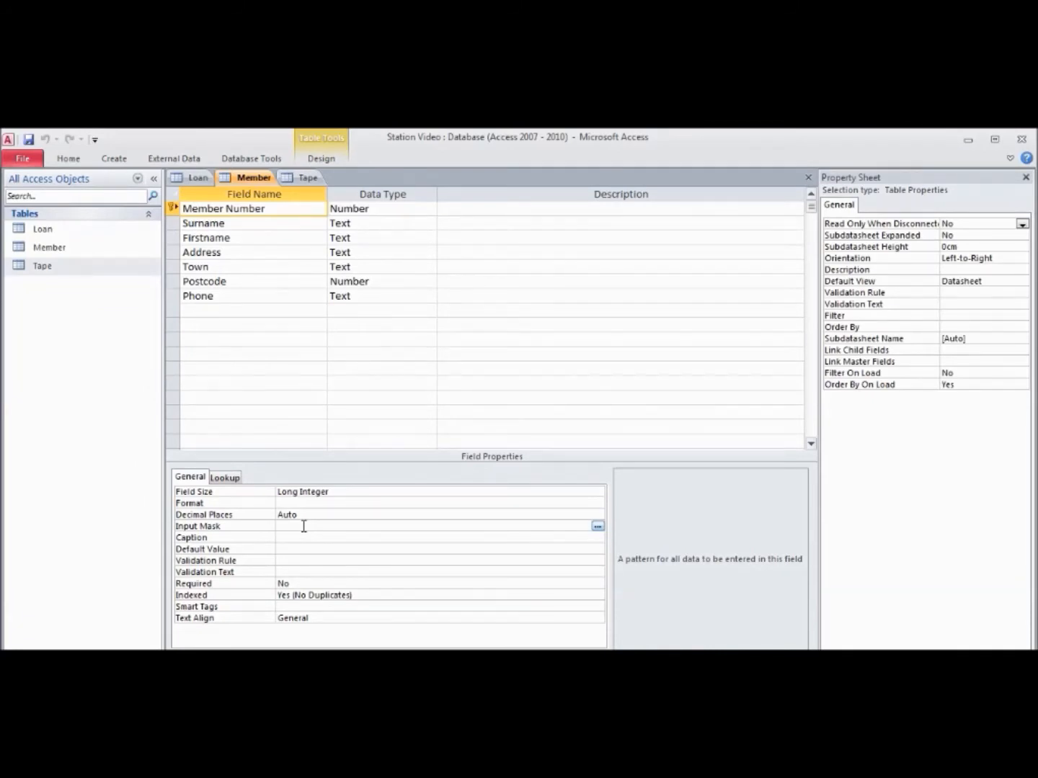
type("000000")
Give the Tape Number field in the Tape table the input mask 000000
left_click(307, 178)
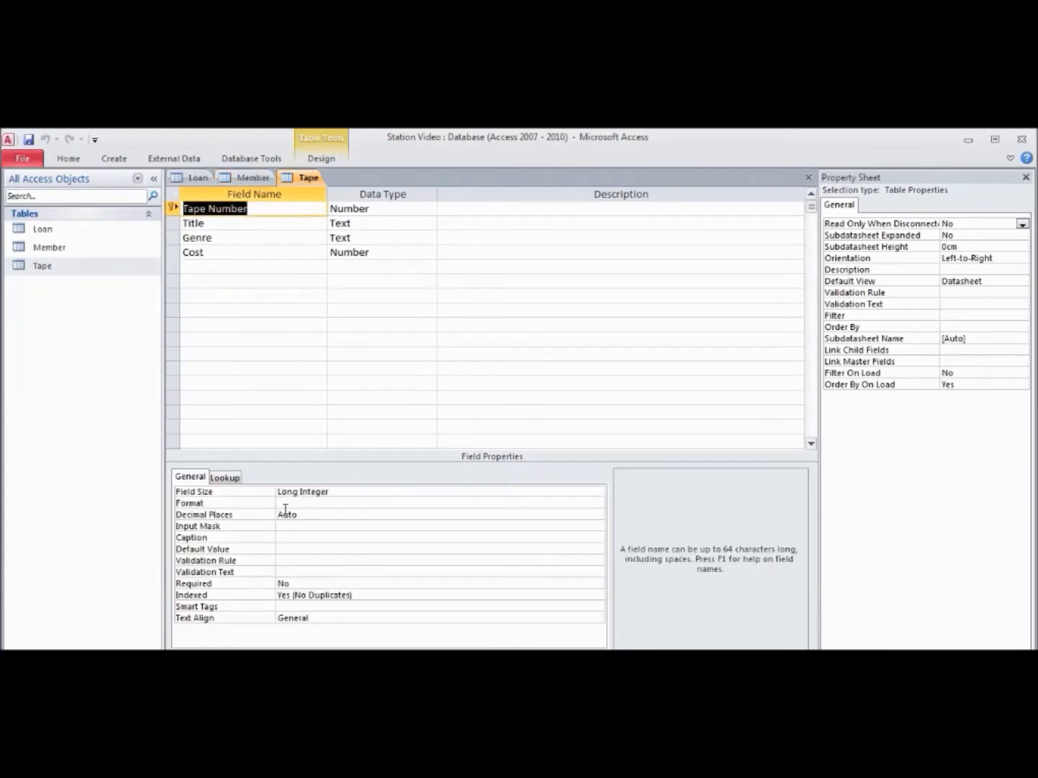
left_click(288, 526)
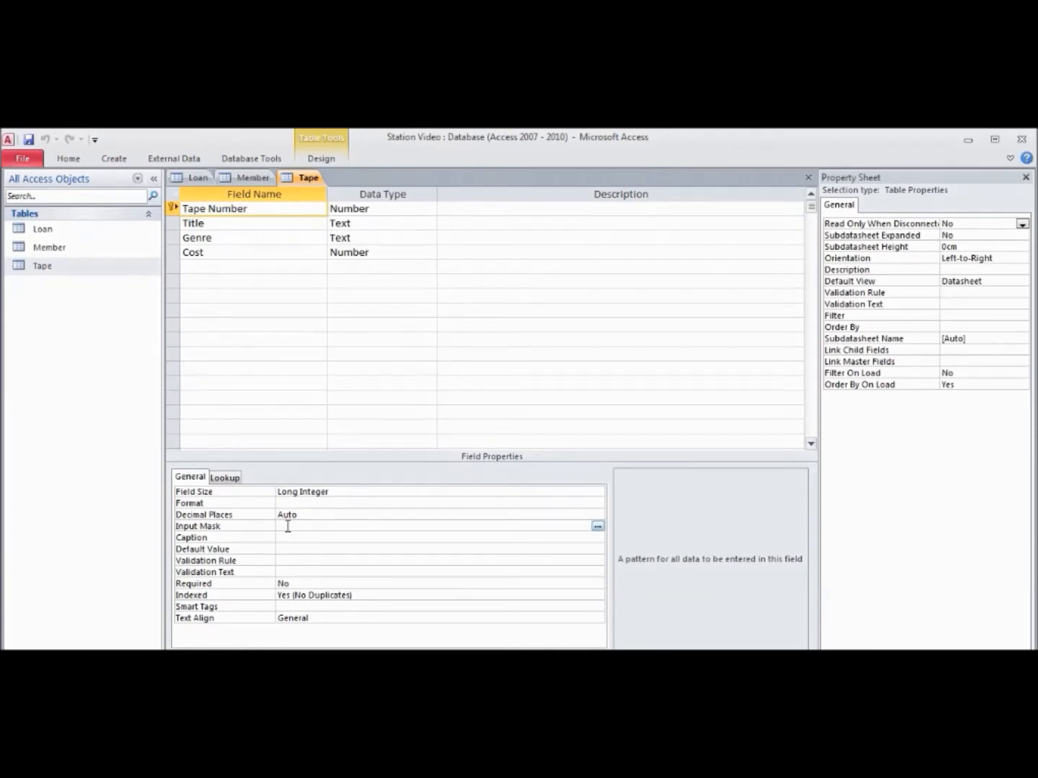
type("000000")
Set the input mask to 000000 for both the Member Number and Tape Number fields of the Loan table
left_click(194, 179)
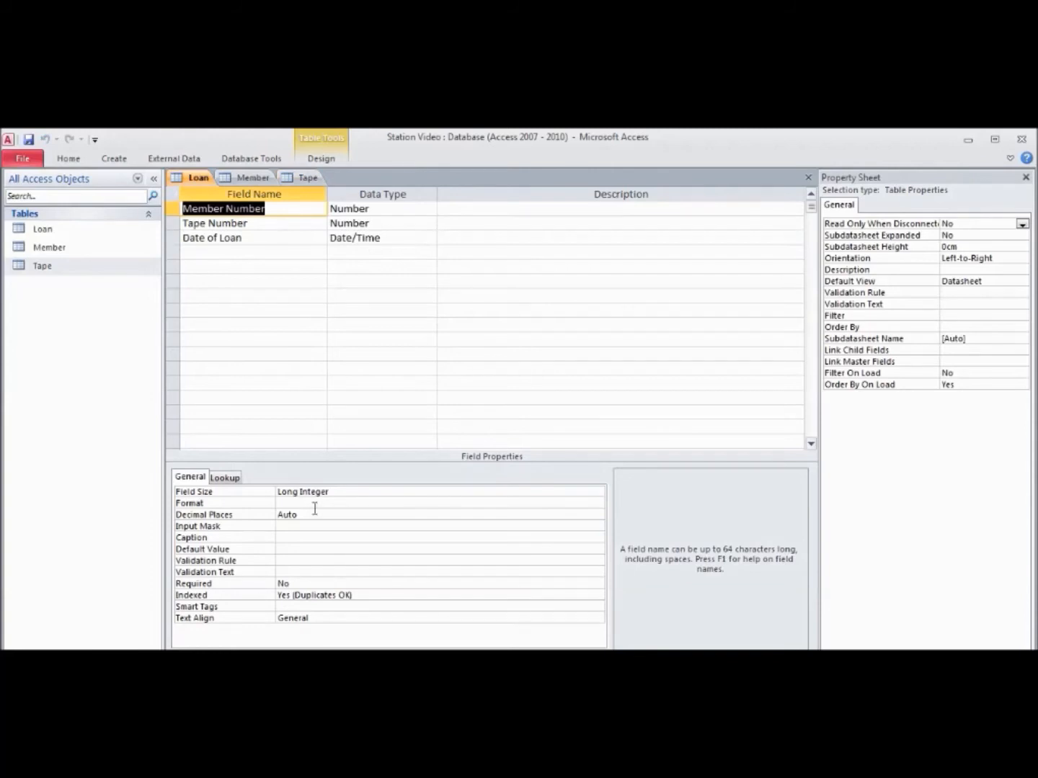
left_click(299, 527)
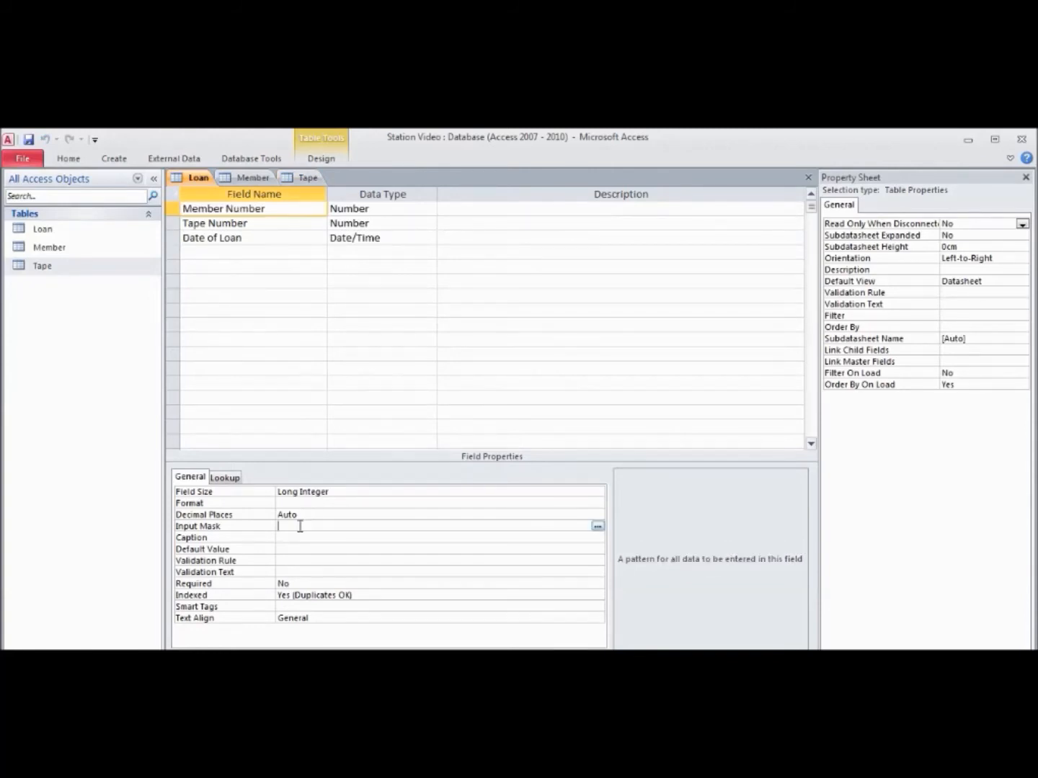
type("000000")
left_click(302, 540)
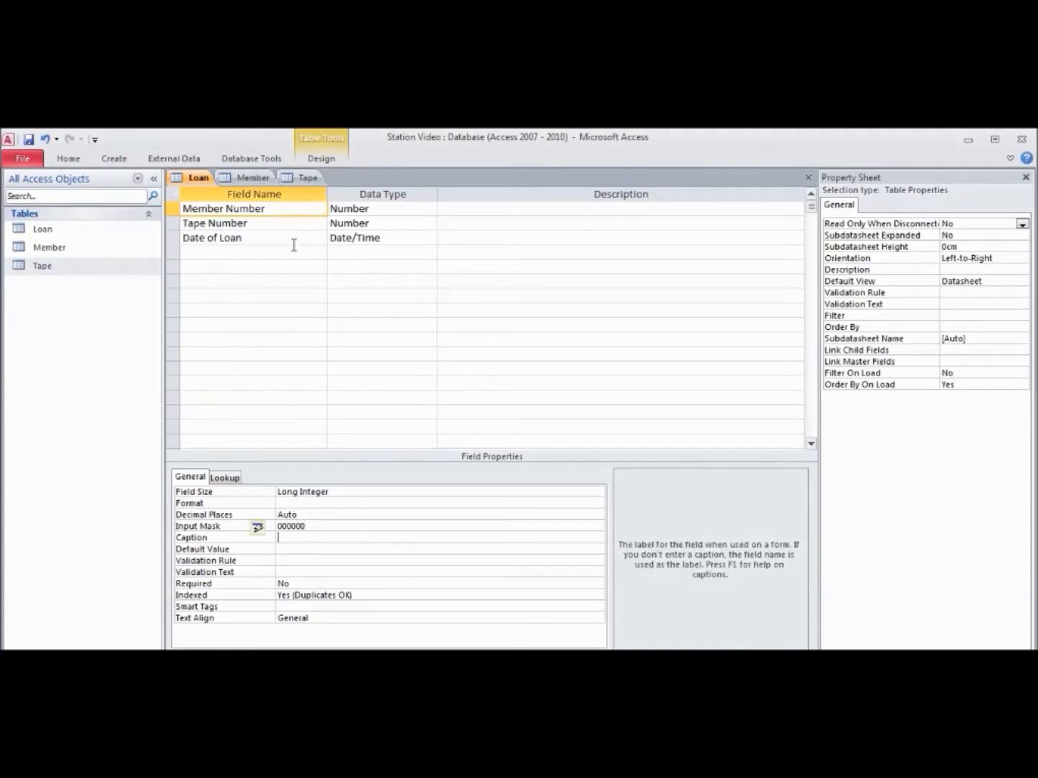
left_click(264, 225)
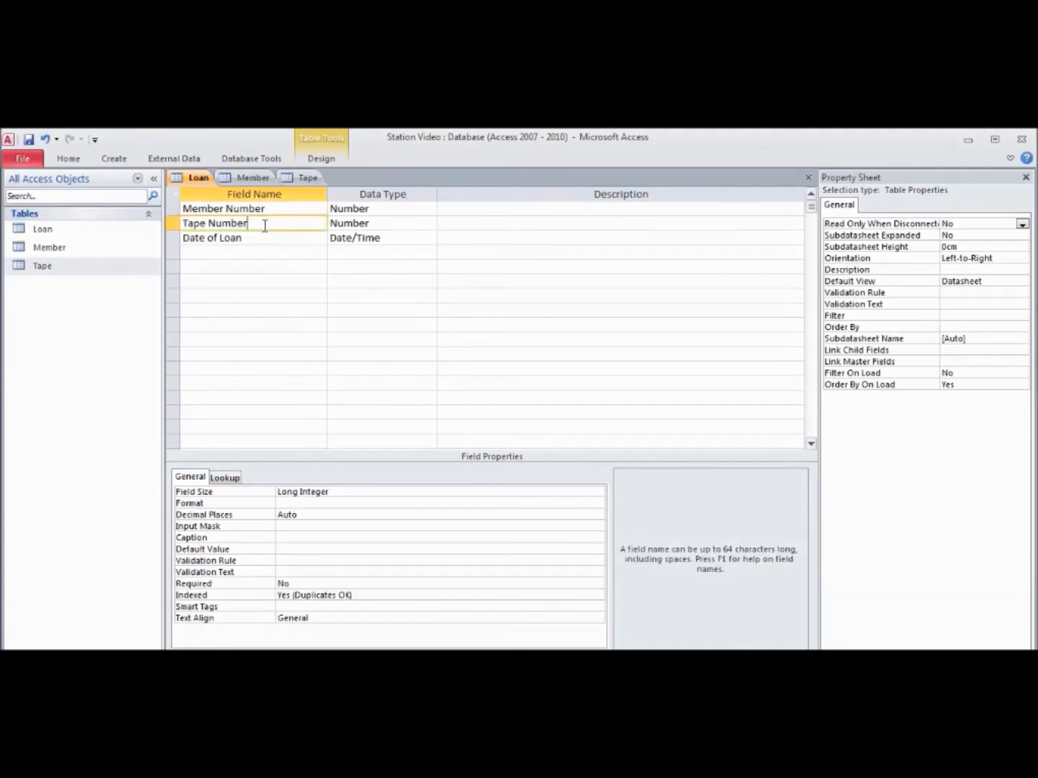
left_click(291, 525)
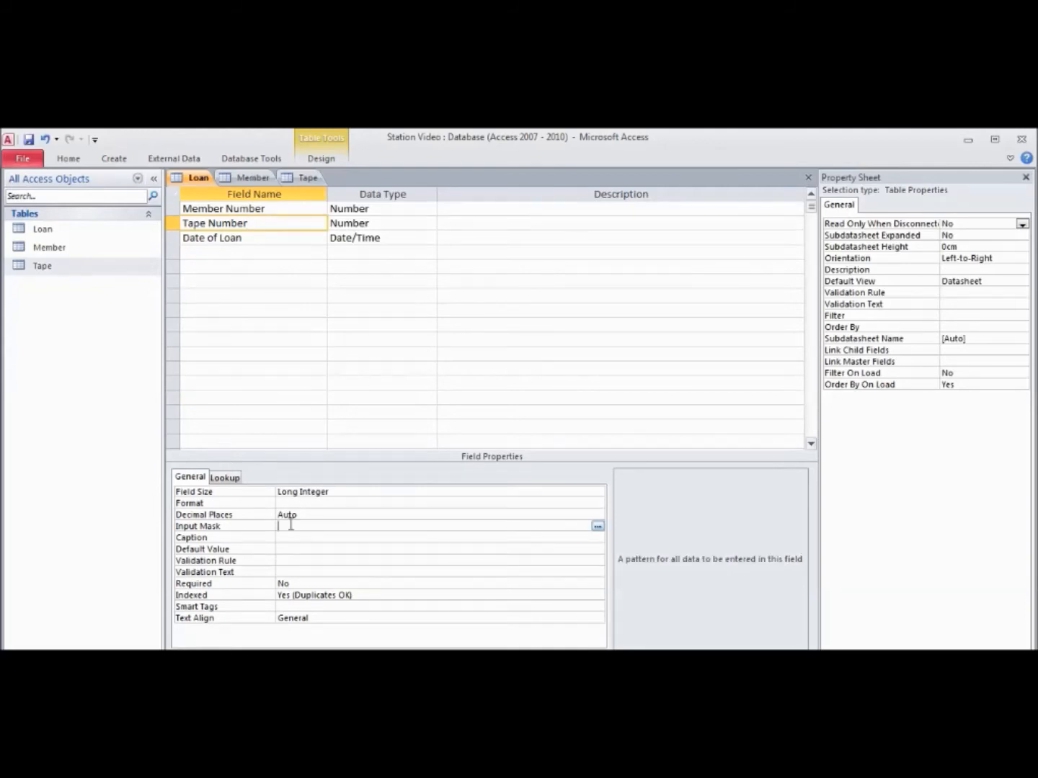
type("000000")
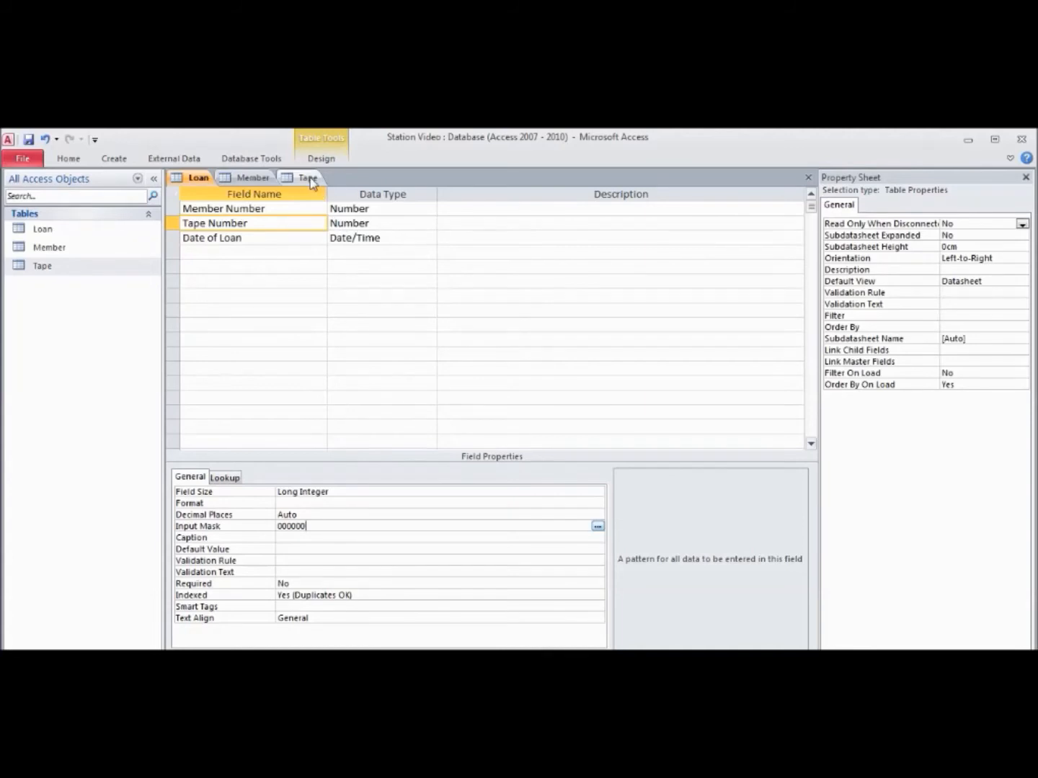
Check the input mask of the Postcode field in the Member table
left_click(265, 178)
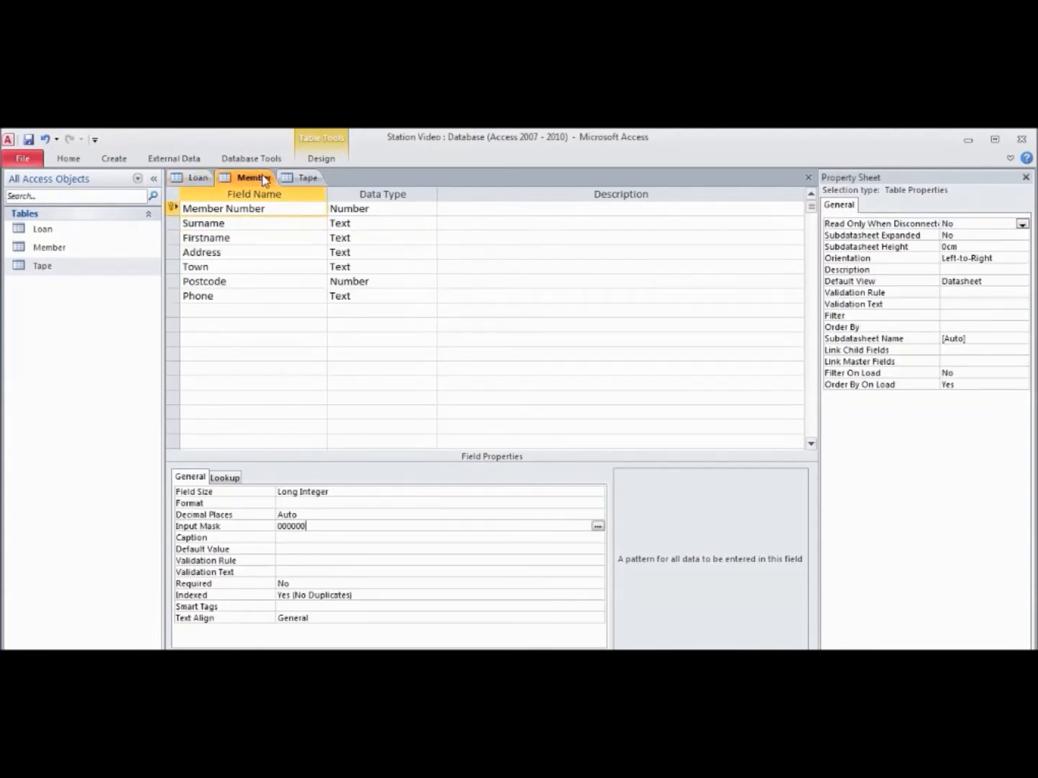
left_click(215, 282)
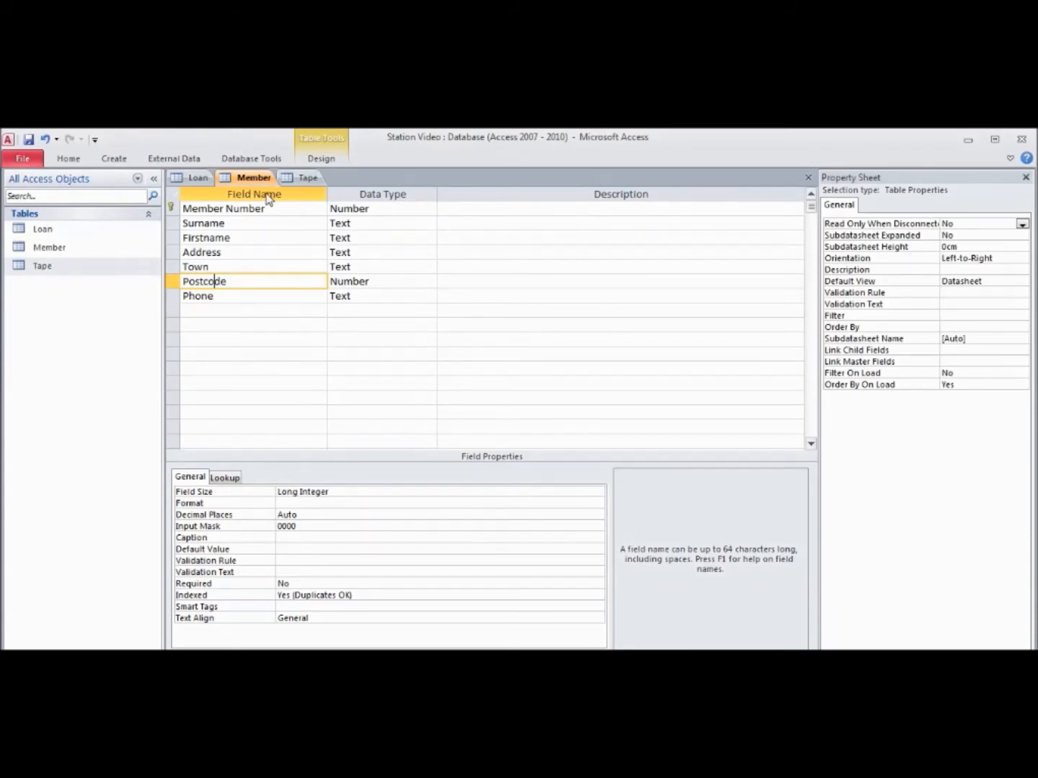
Set the default value of the Date of Loan field in the Loan table to =Now()
left_click(206, 180)
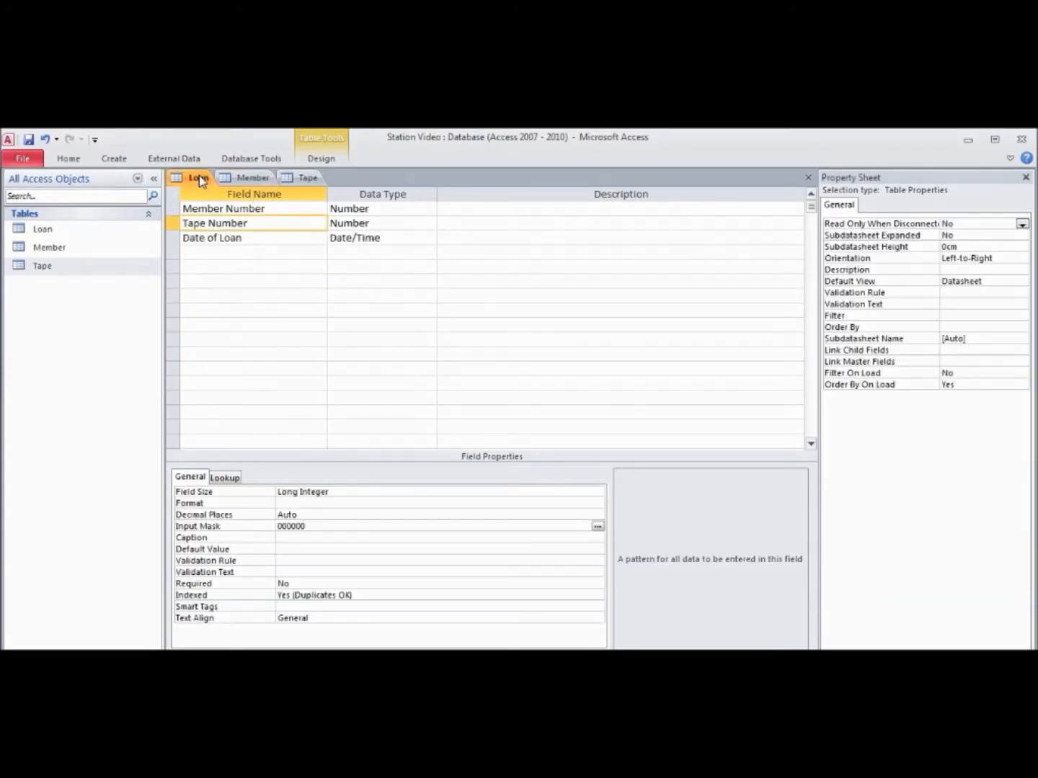
left_click(291, 550)
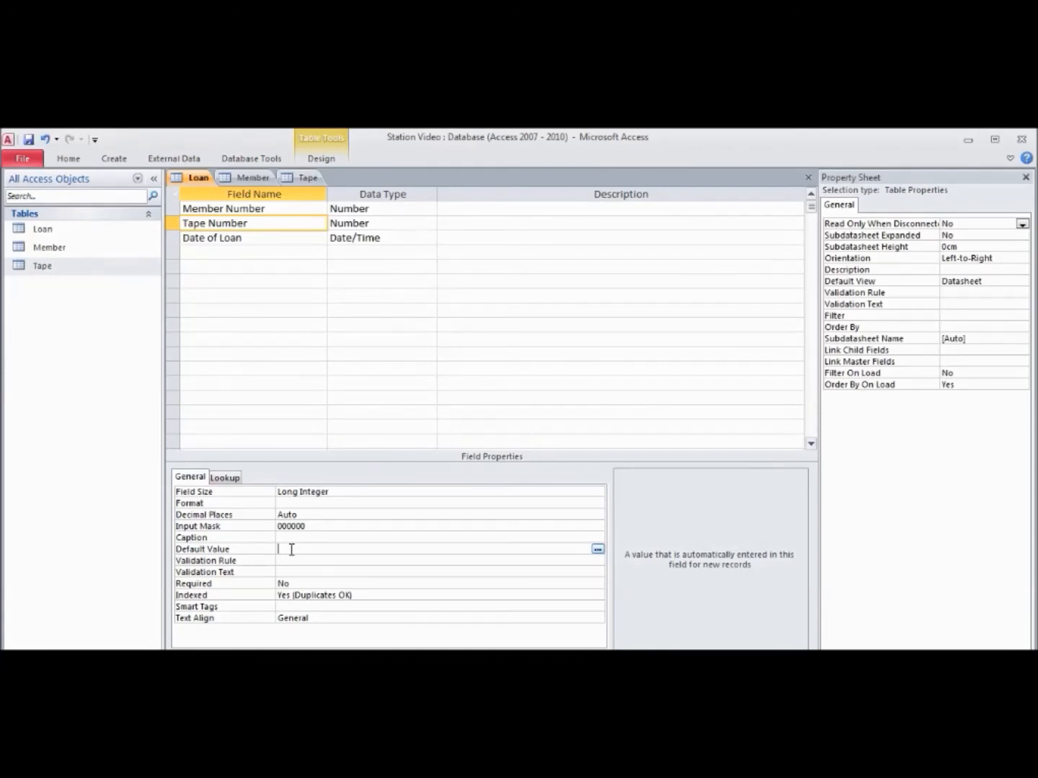
left_click(244, 238)
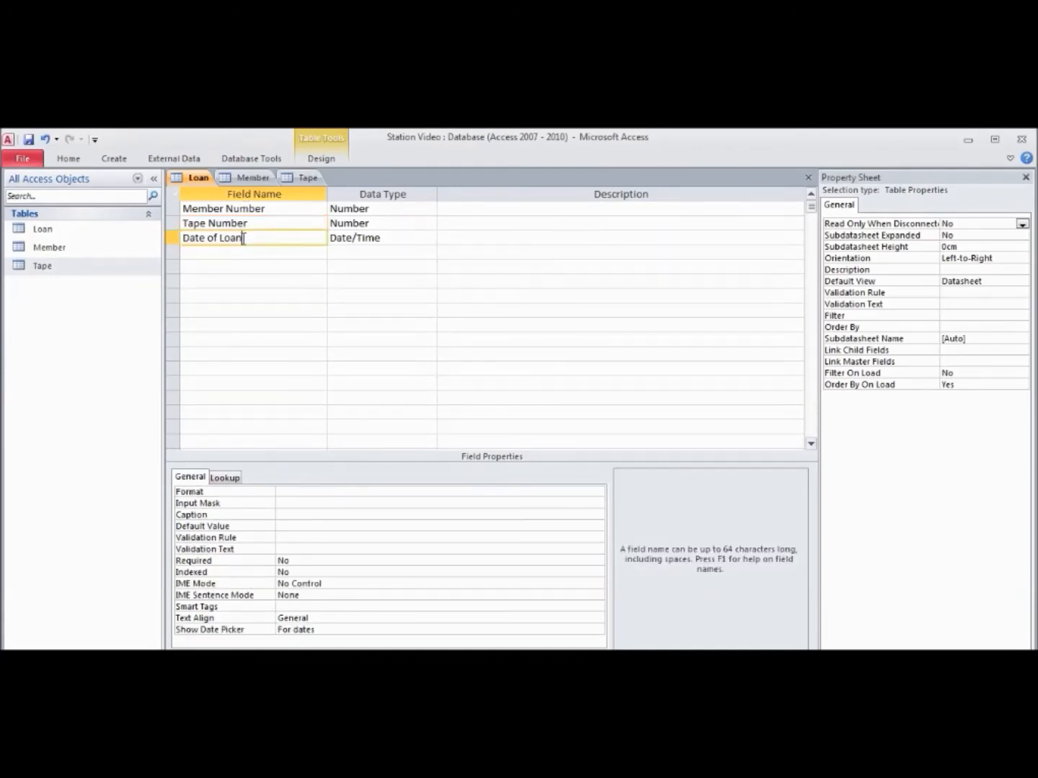
left_click(291, 528)
type("=")
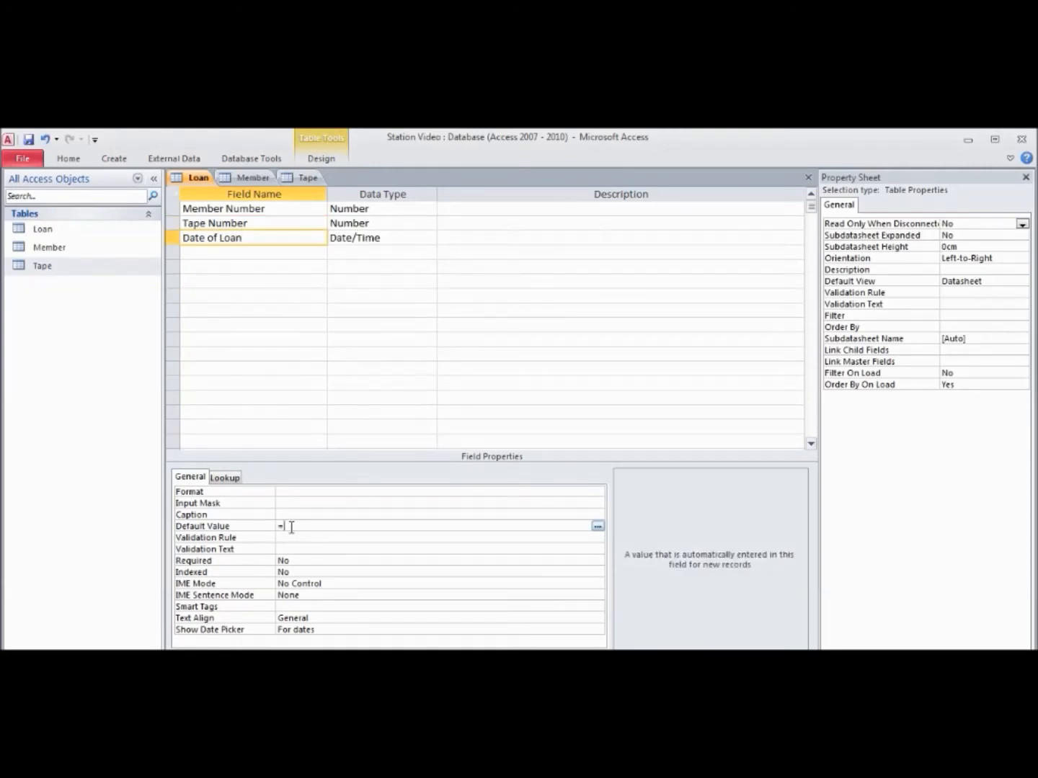
type("Now()")
Set the format of the Date of Loan field to Short Date
left_click(469, 490)
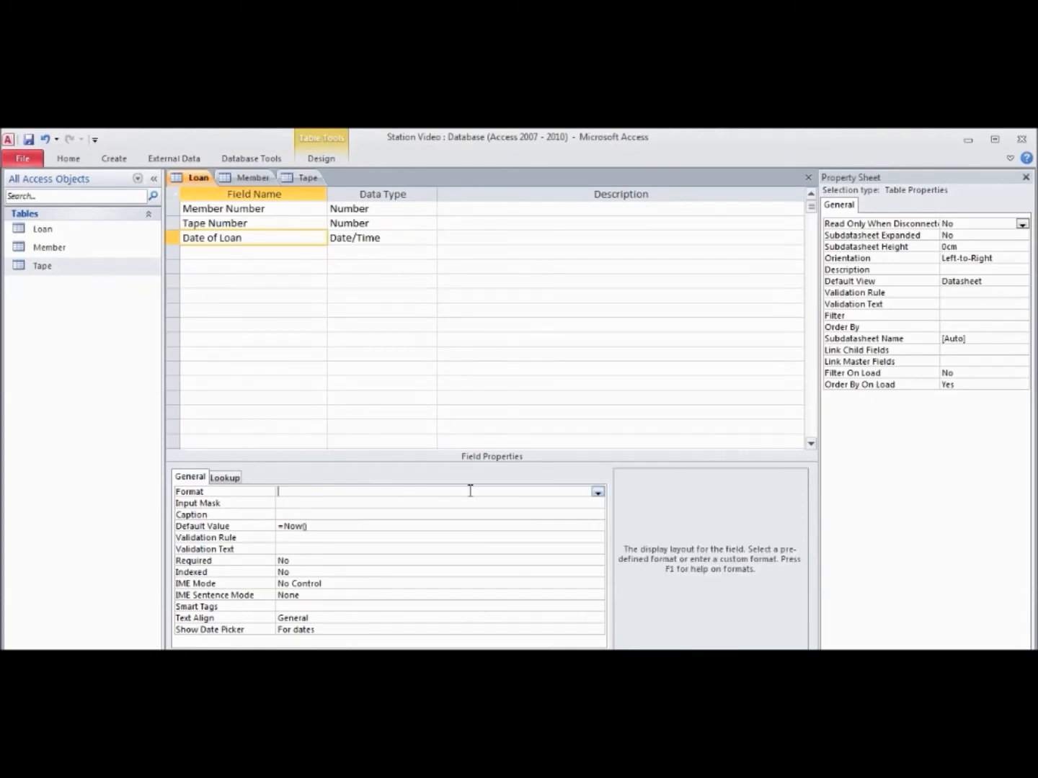
left_click(597, 493)
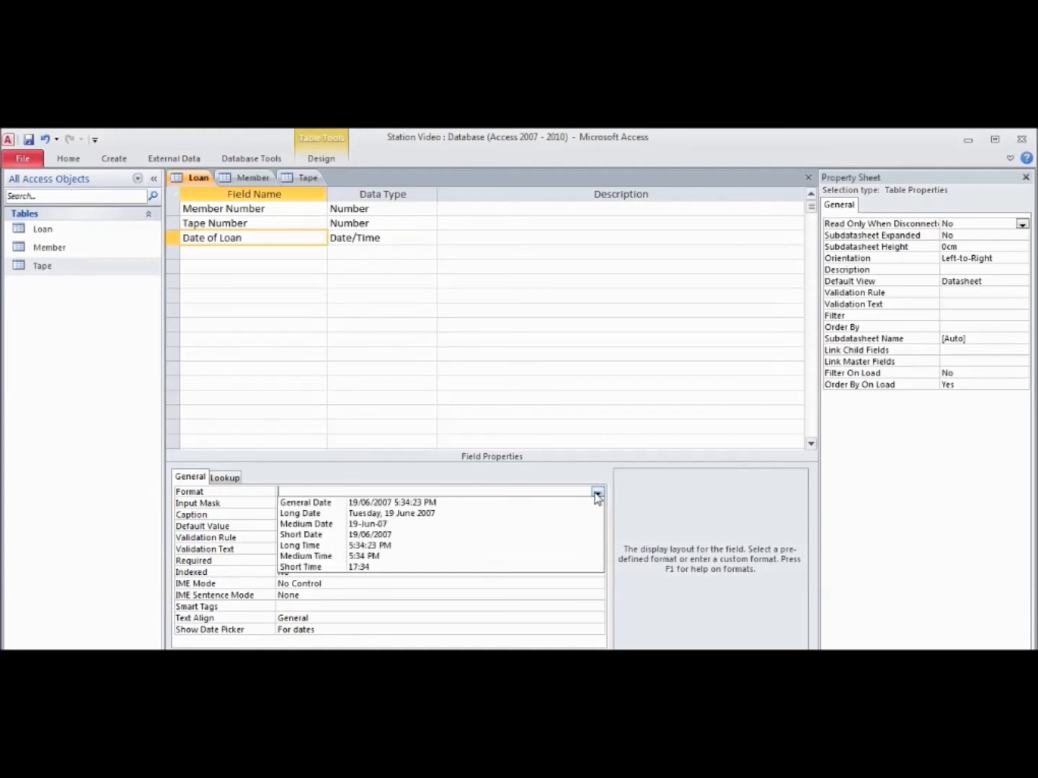
left_click(561, 535)
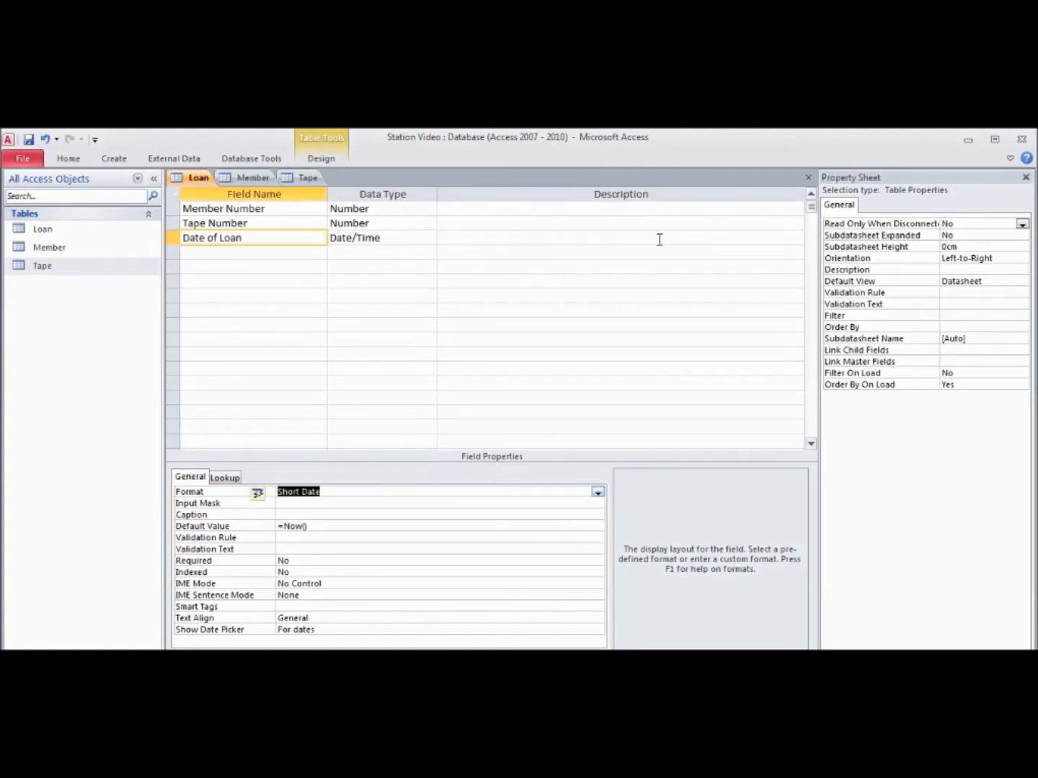
Close the Loan, Member and Tape table designs, saving the changes to each
left_click(808, 178)
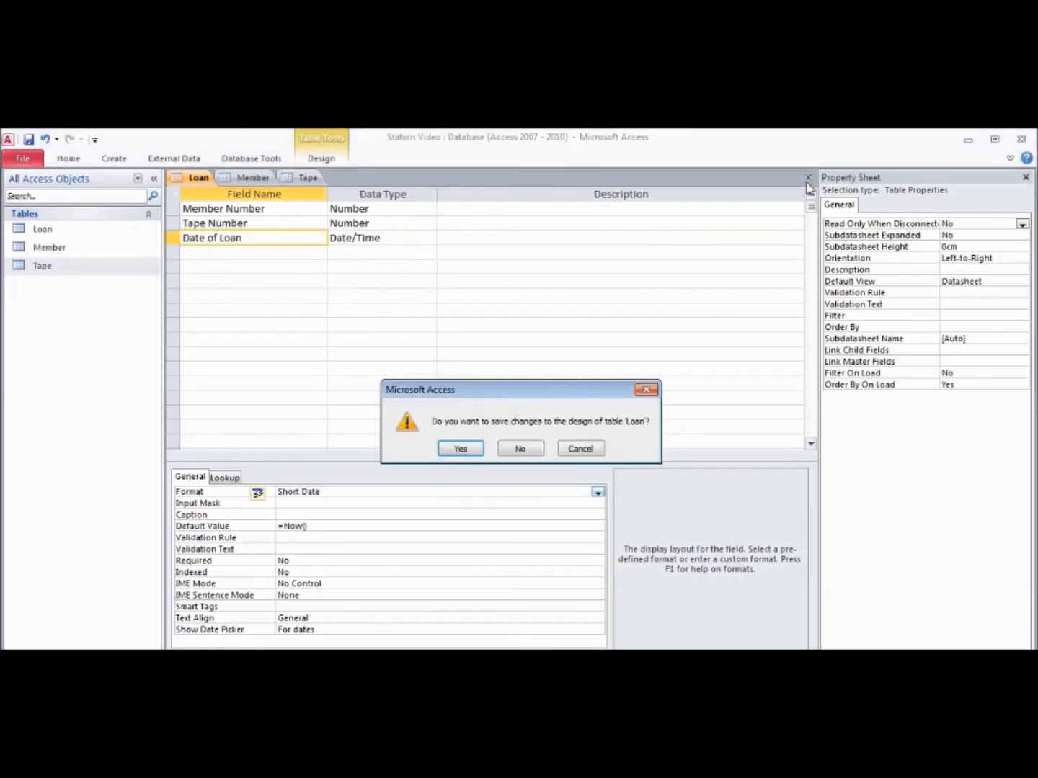
left_click(458, 449)
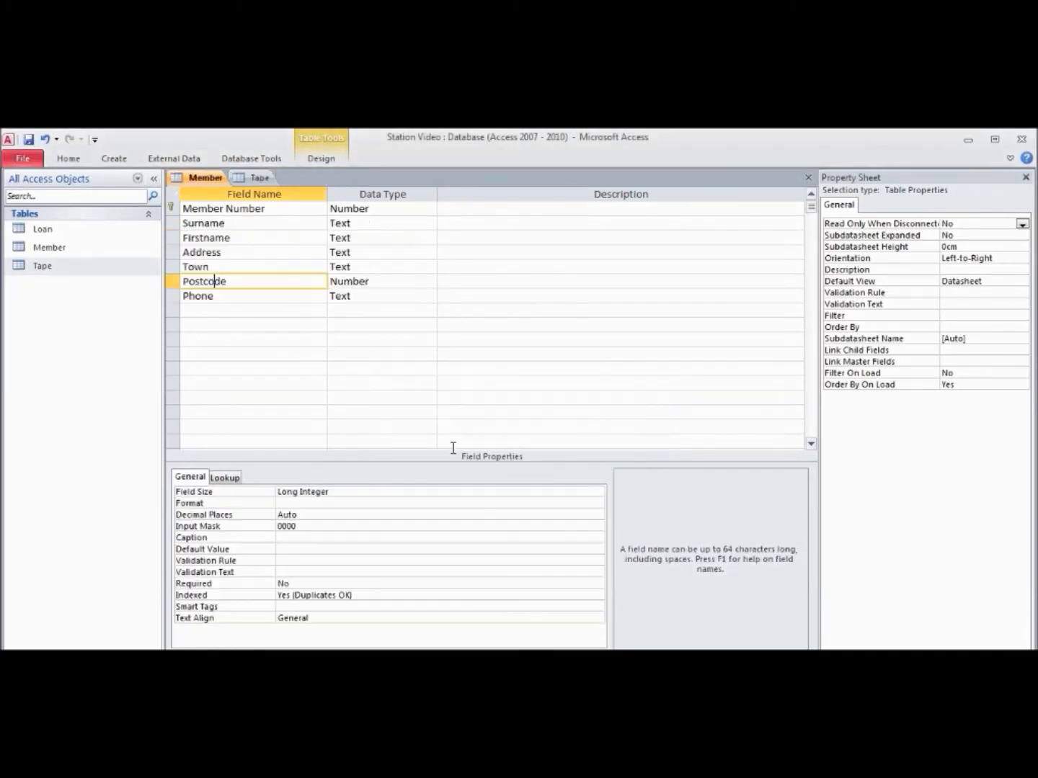
left_click(808, 179)
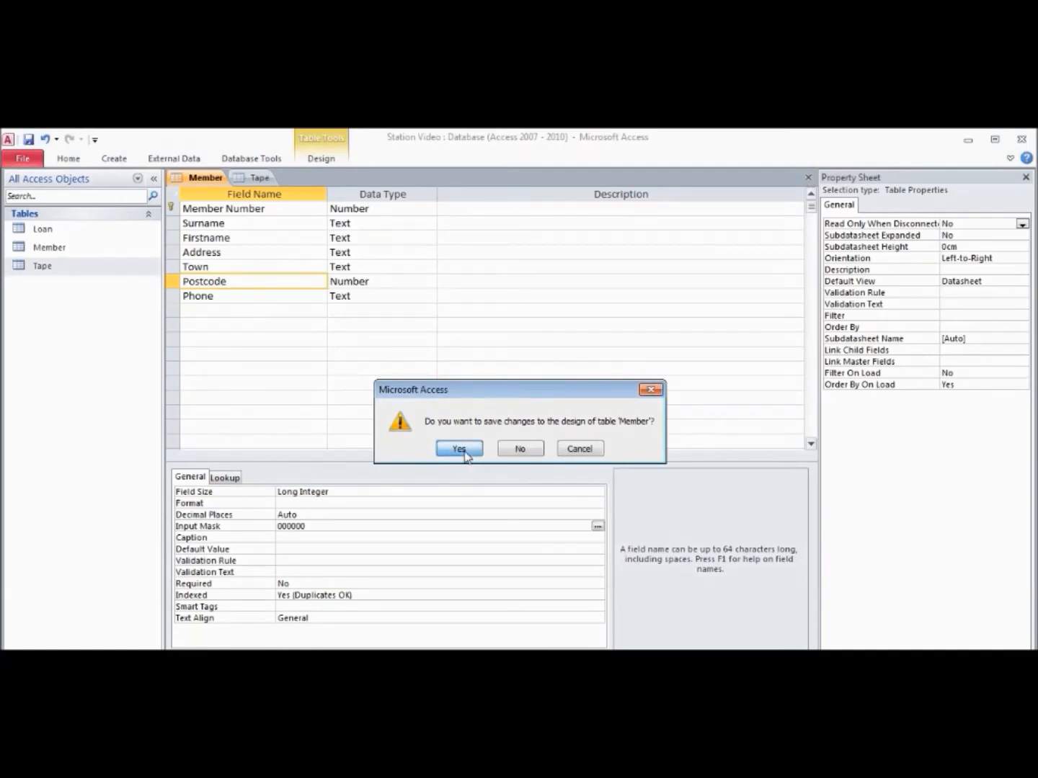
left_click(464, 450)
left_click(808, 178)
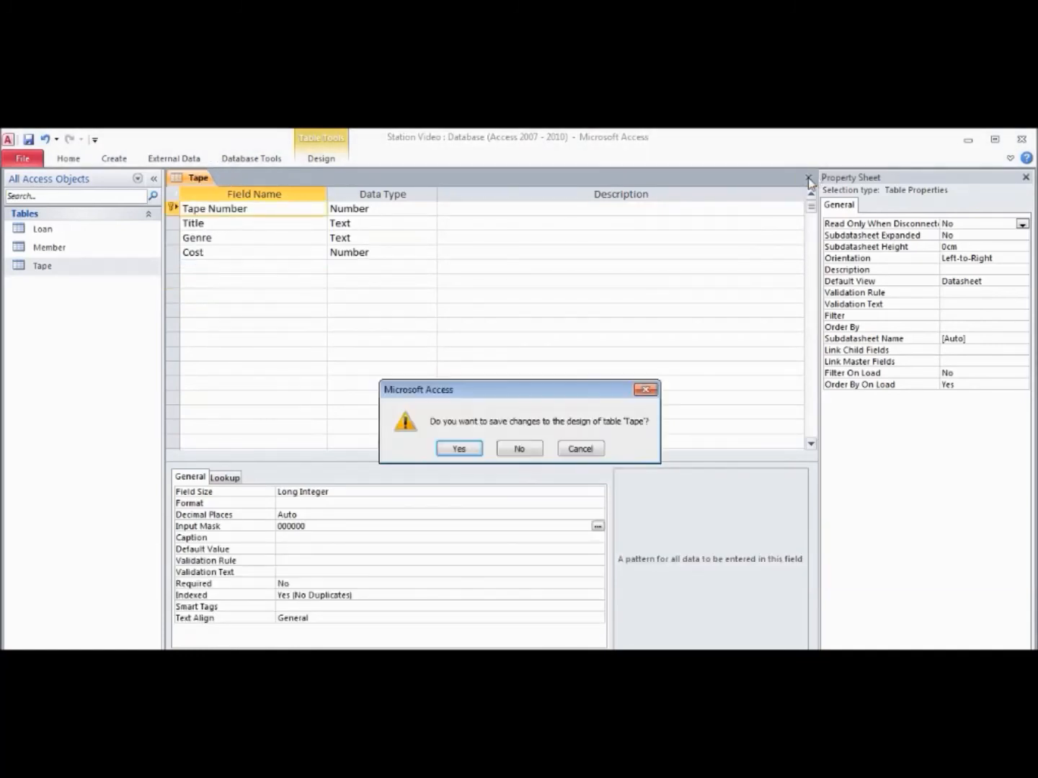
left_click(459, 449)
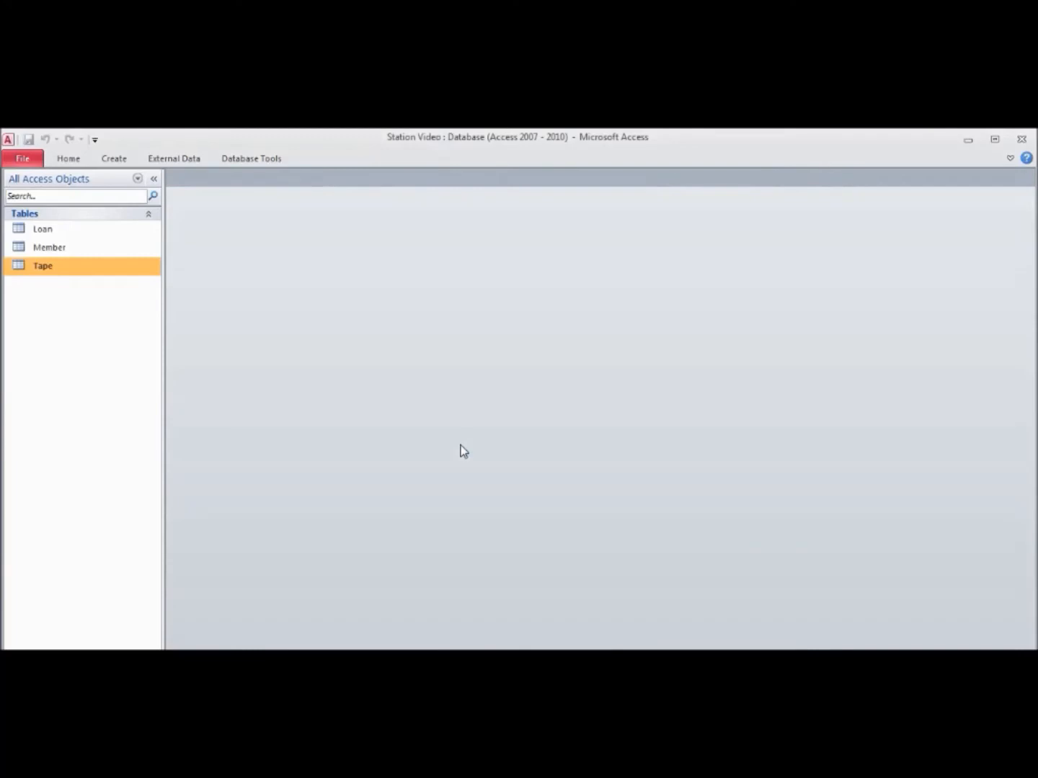
Open the Member table and add a record with only a six-digit member number and a four-digit postcode
double_click(56, 248)
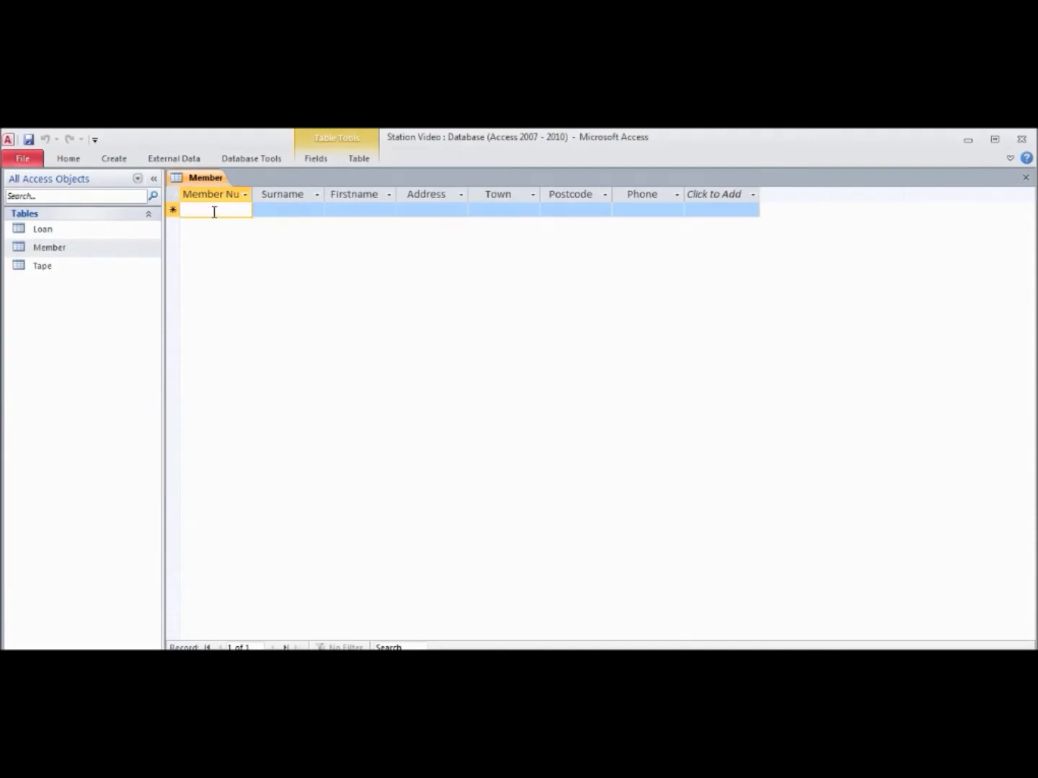
type("1")
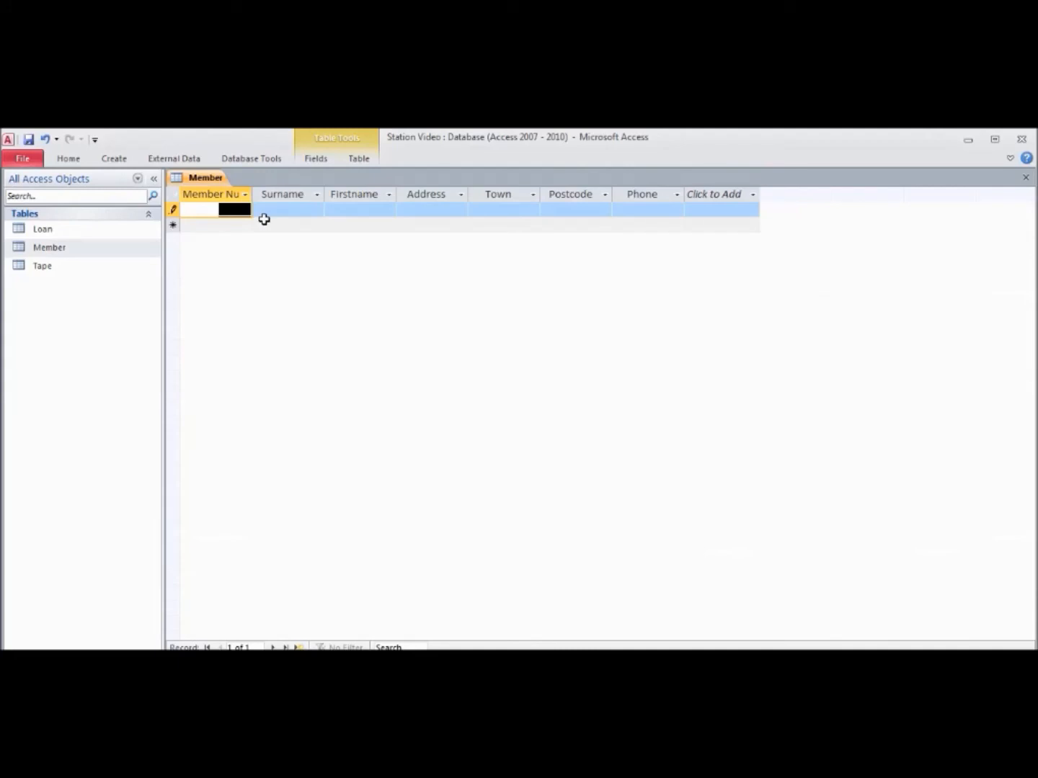
type("123456")
left_click(302, 209)
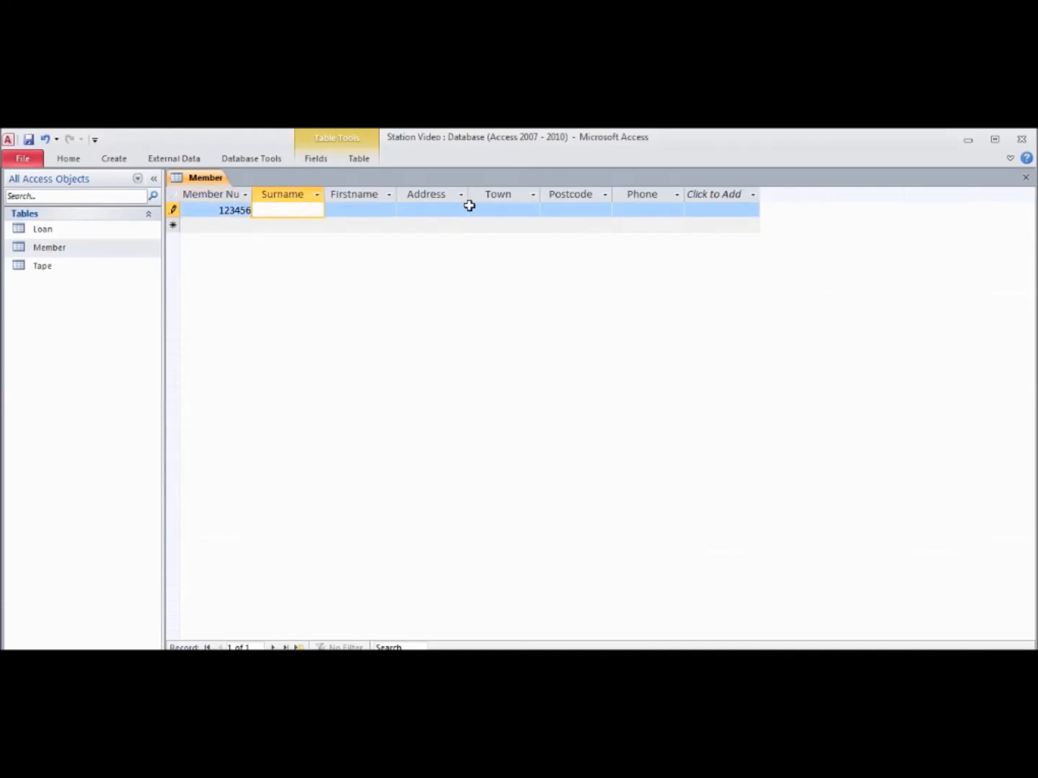
left_click(591, 210)
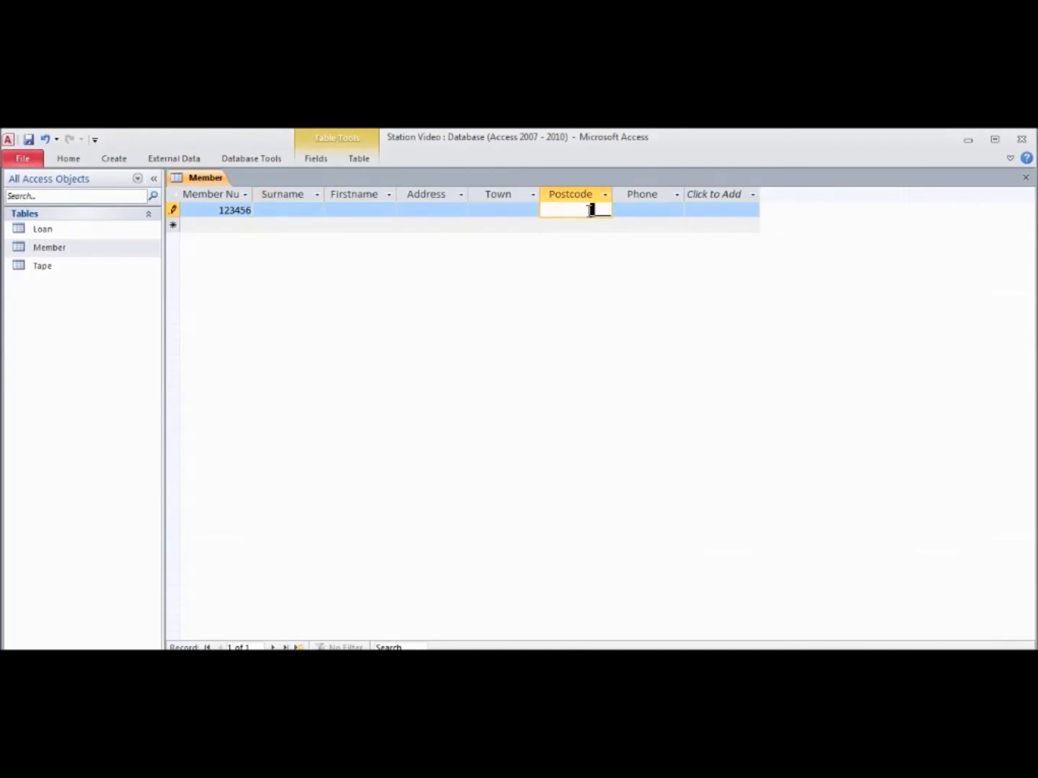
type("4444")
key("Tab")
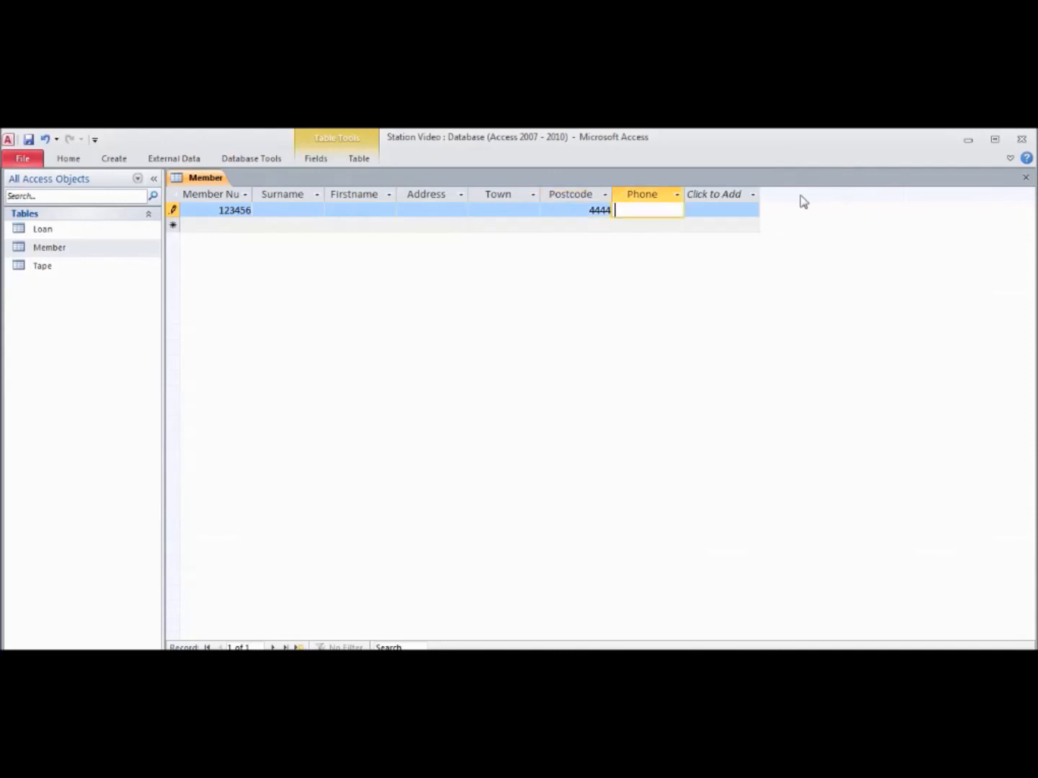
key("Tab")
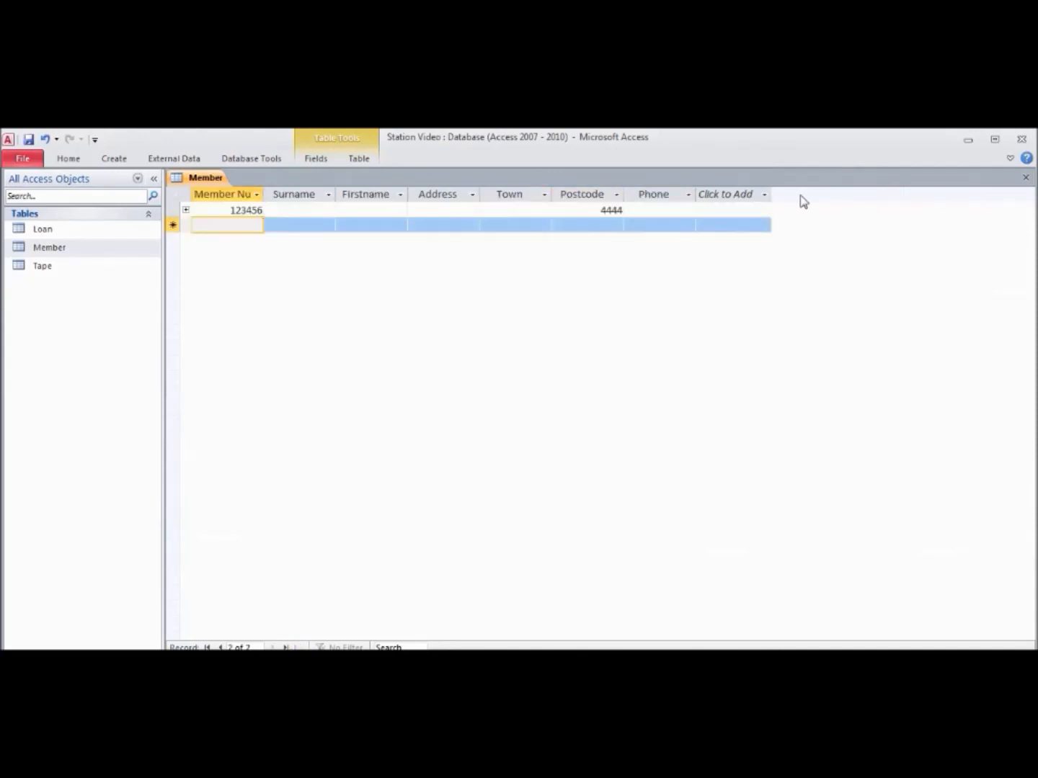
Open the Loan table and enter a loan record with the same member number and tape number 123456
double_click(117, 229)
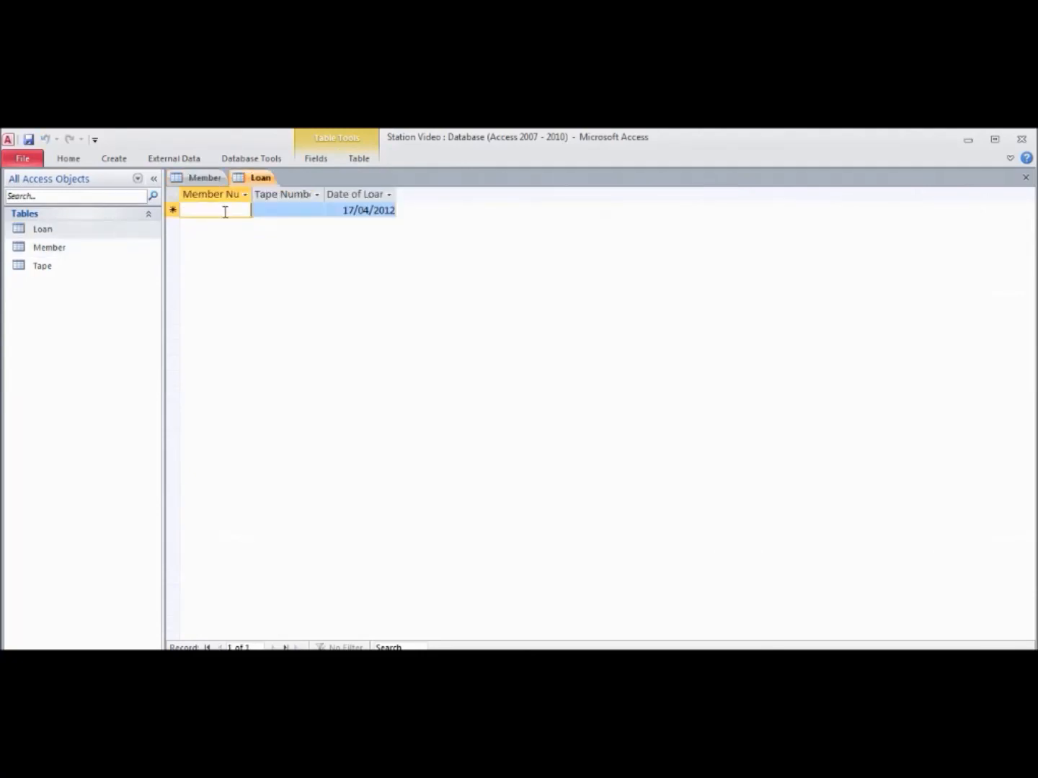
type("123456")
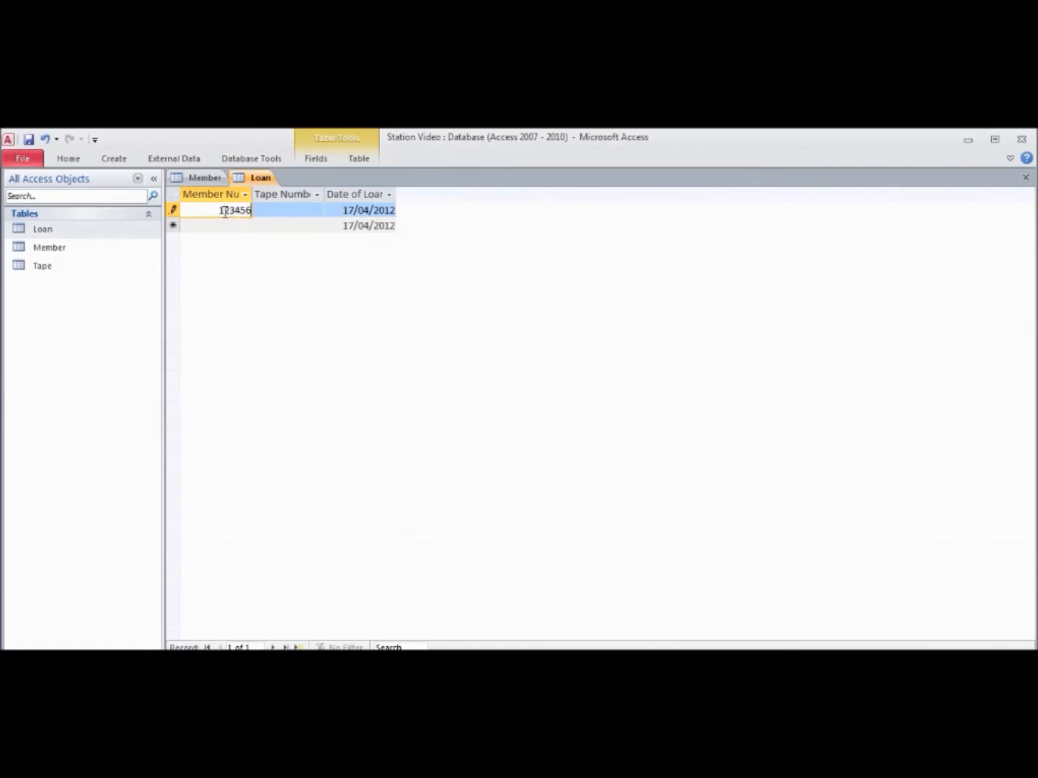
left_click(285, 211)
type("123456")
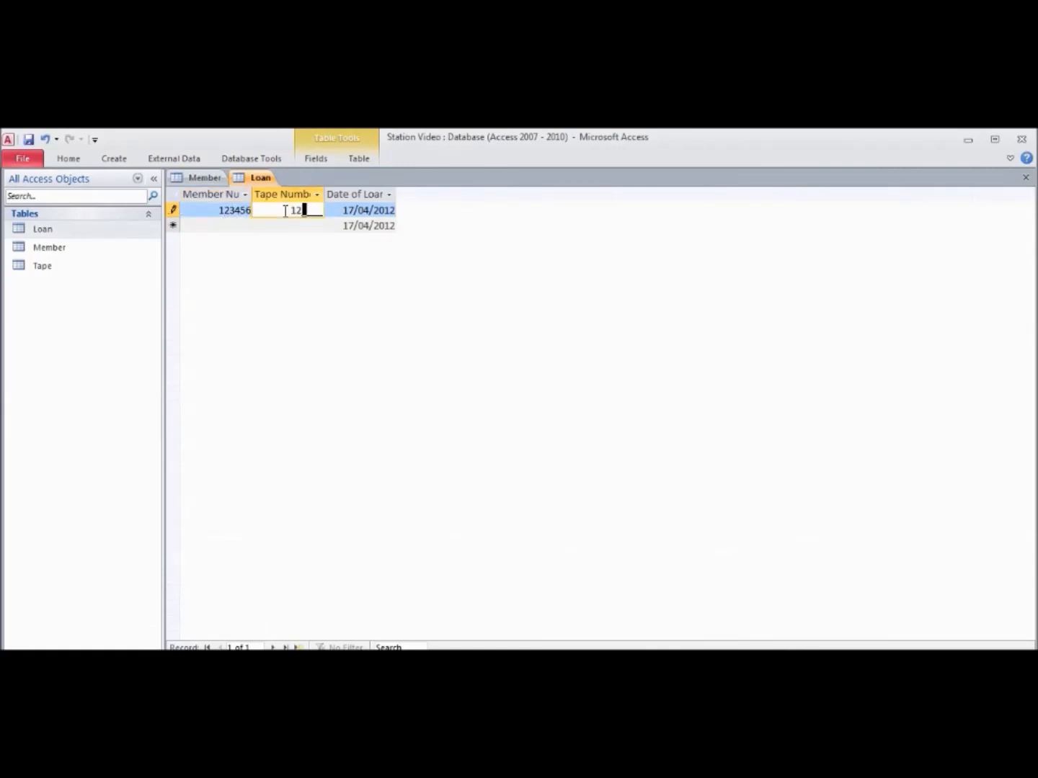